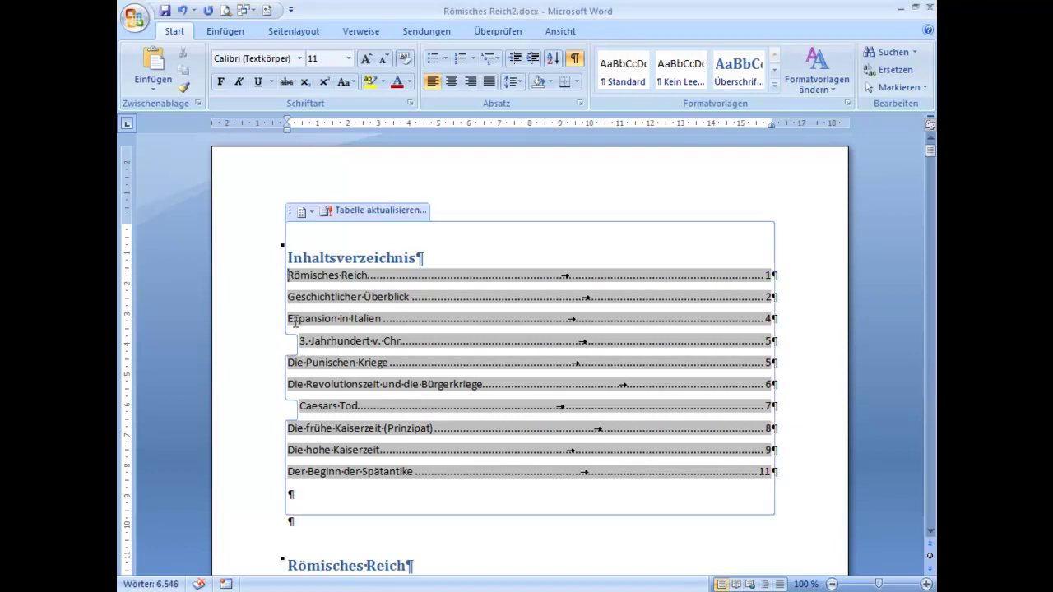
Make the first six TOC entries, through 'Die Revolutionszeit und die Bürgerkriege', bold, italic and yellow-highlighted.
drag(294, 322, 442, 383)
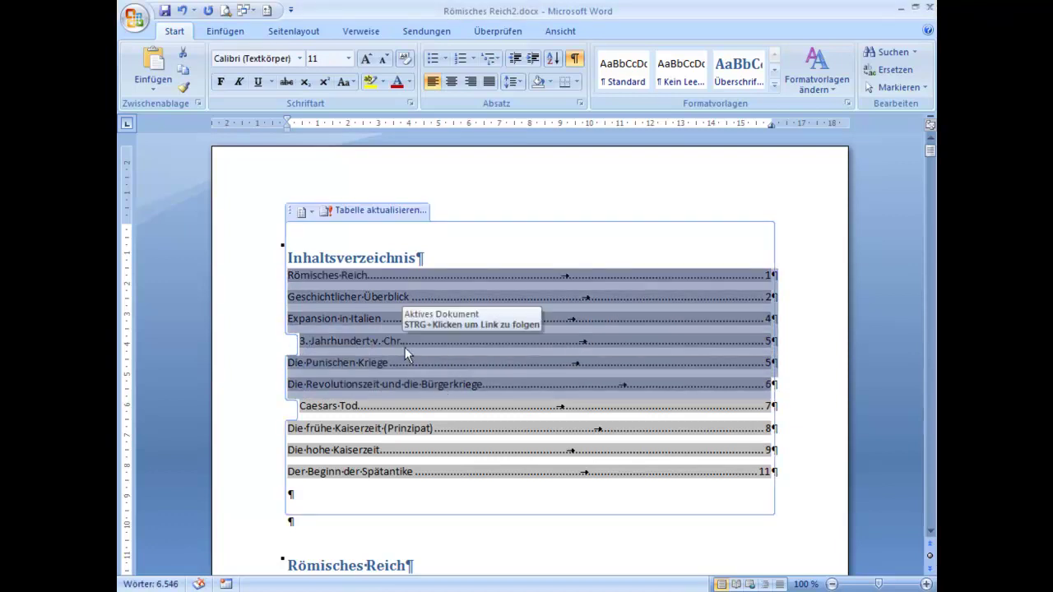
click(237, 83)
click(220, 82)
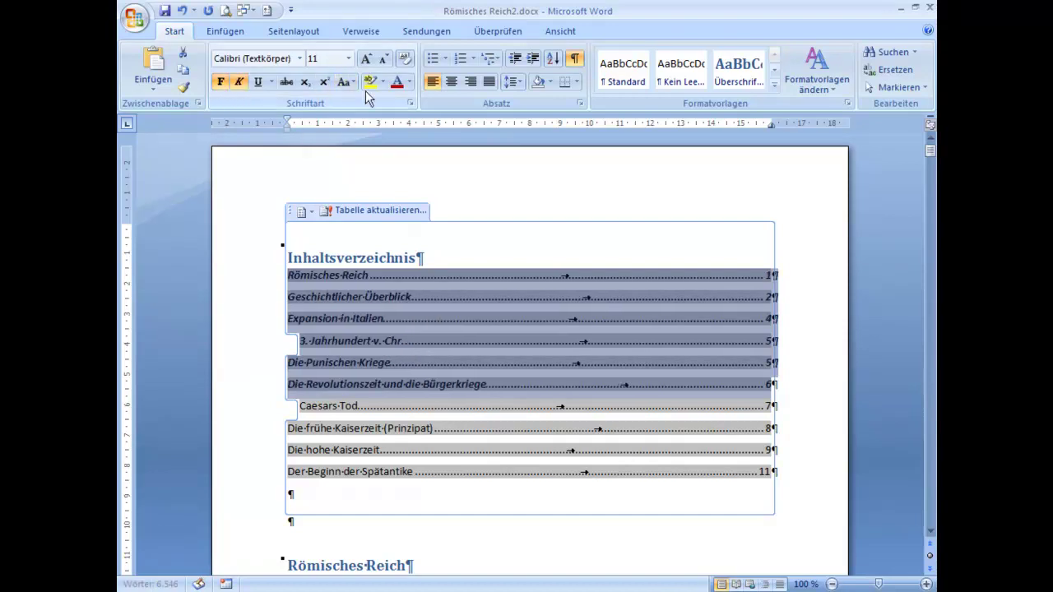
click(368, 82)
click(374, 450)
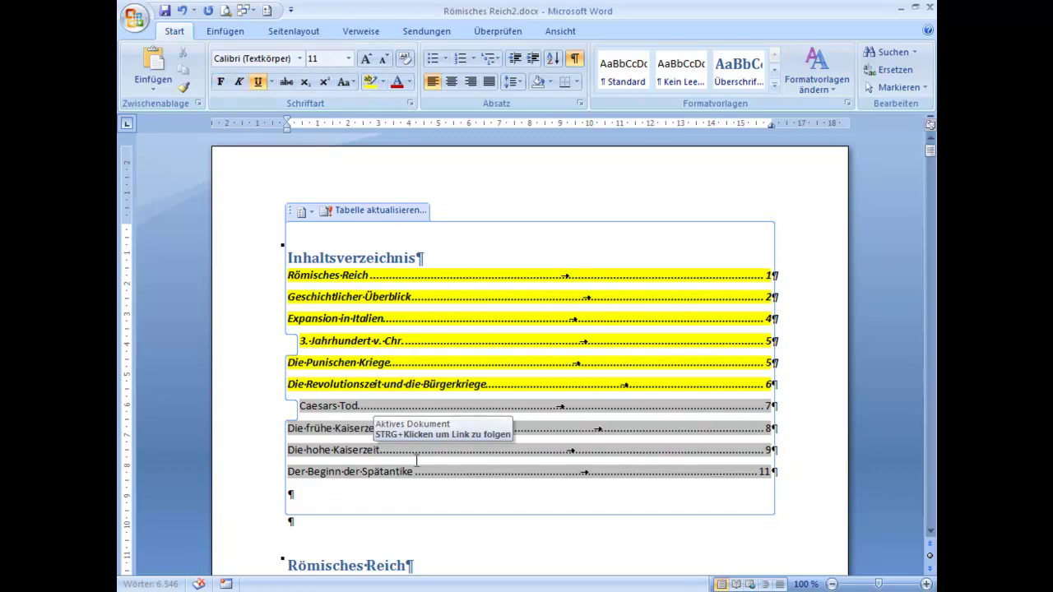
Update the entire table of contents from the Verweise tab, clearing the manual bold, italic and highlight.
click(351, 31)
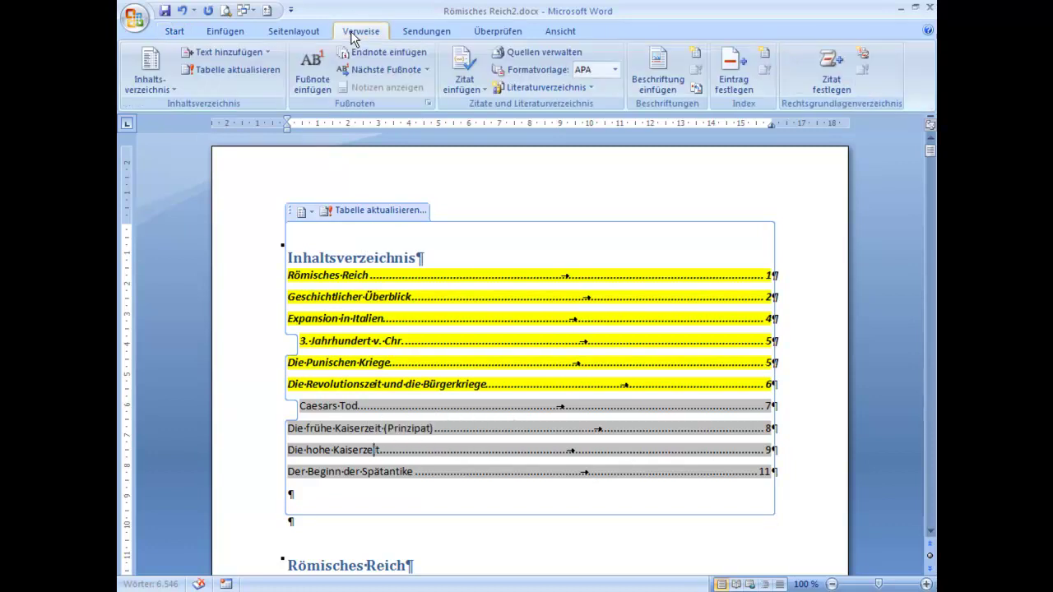
click(237, 69)
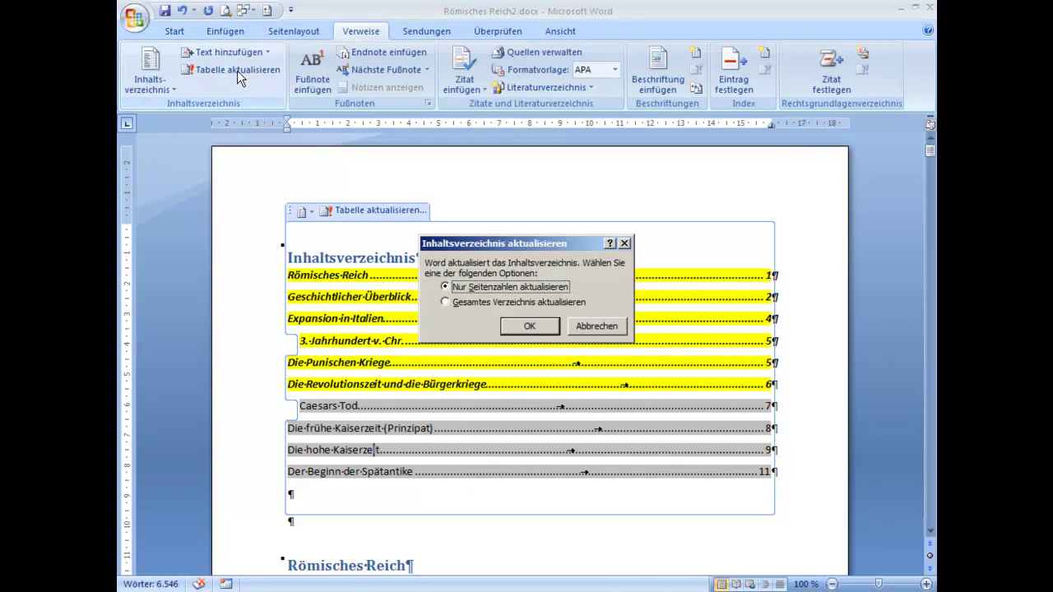
click(445, 303)
click(535, 327)
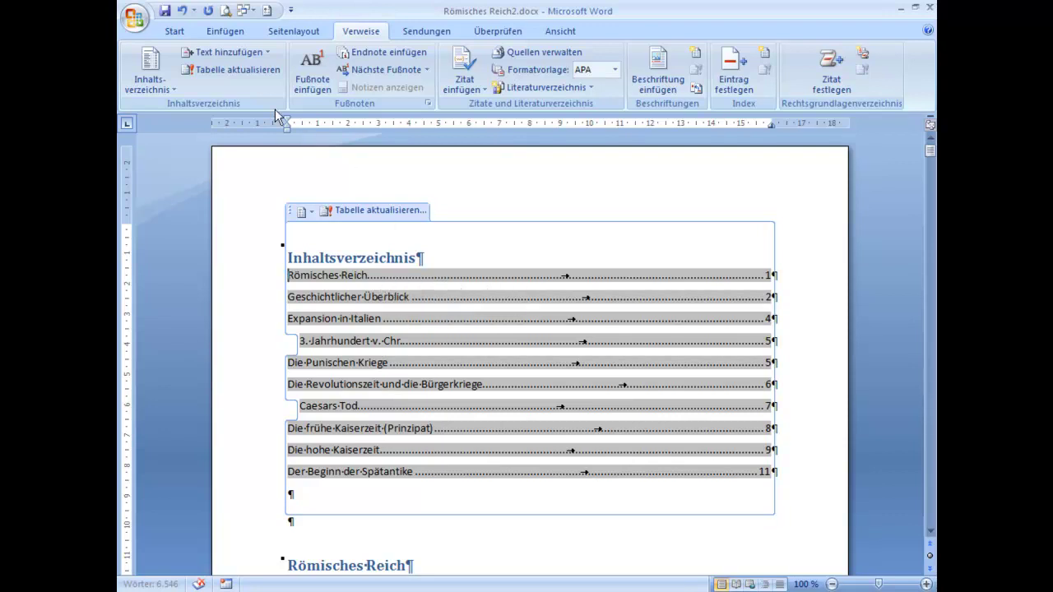
Open the Formatvorlagen pane from the Start tab and display the Schriftarten theme font sets.
click(175, 31)
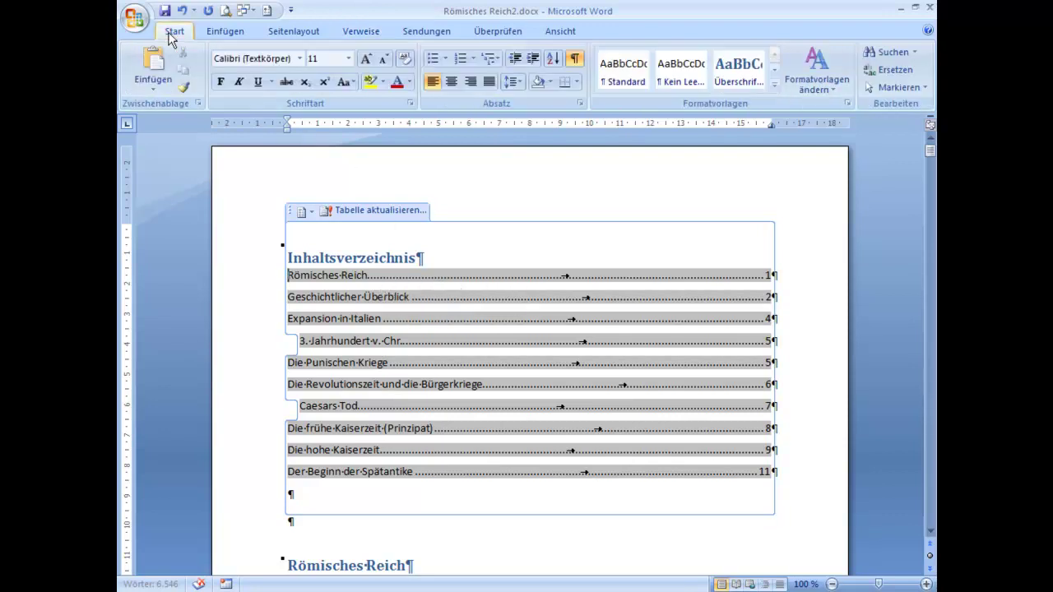
click(846, 102)
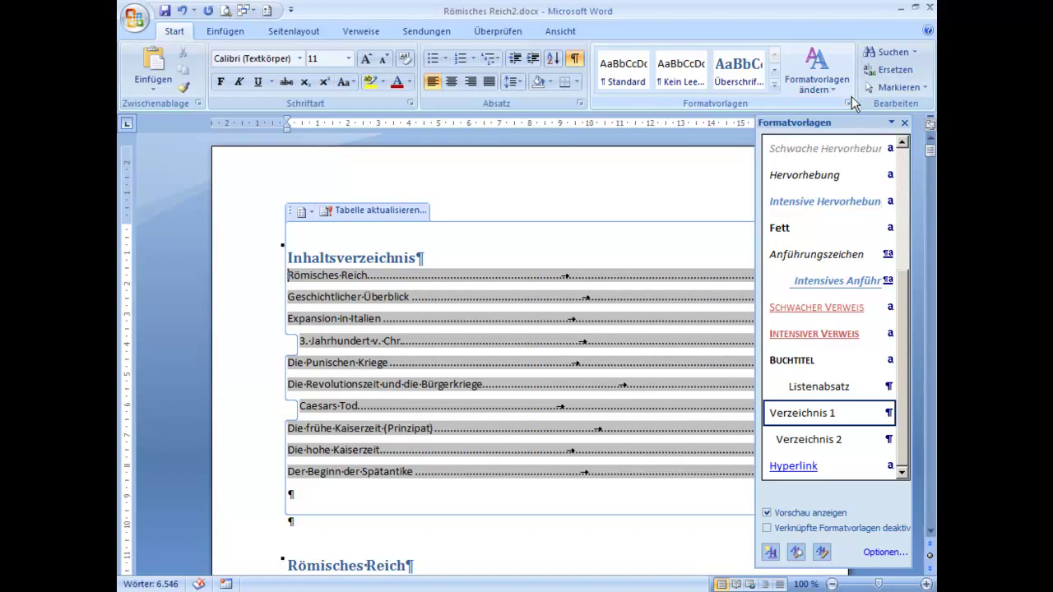
click(832, 90)
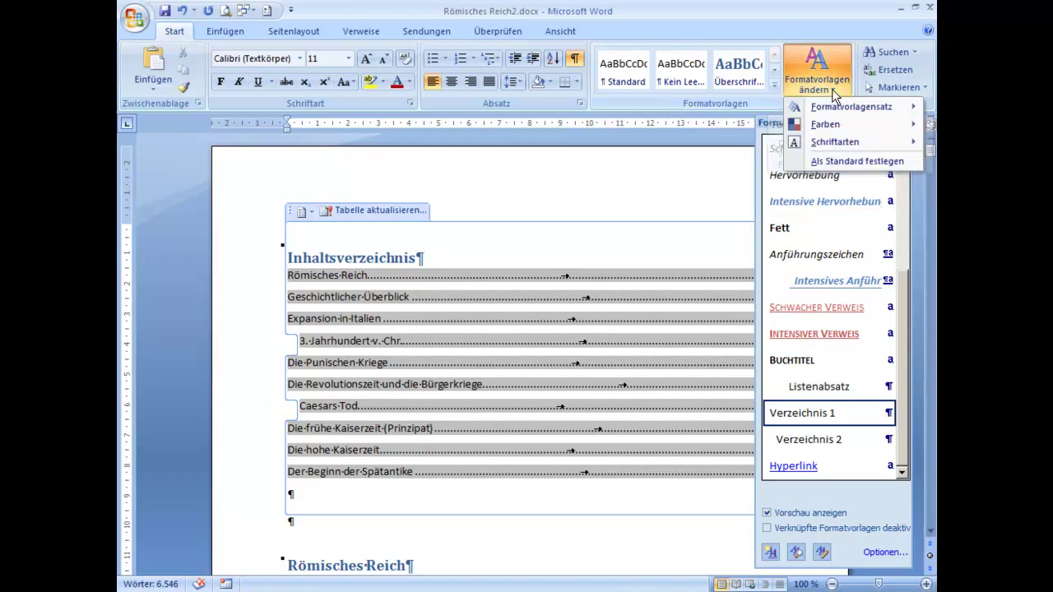
mouse_move(835, 141)
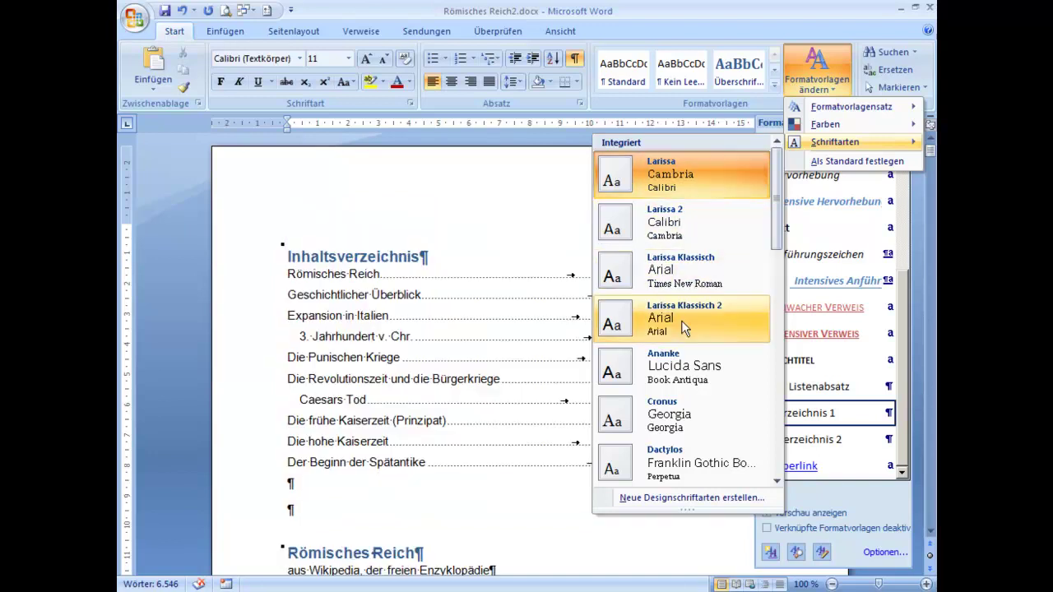
Apply the Larissa Klassisch 2 (Arial/Arial) theme font set to the document.
click(681, 320)
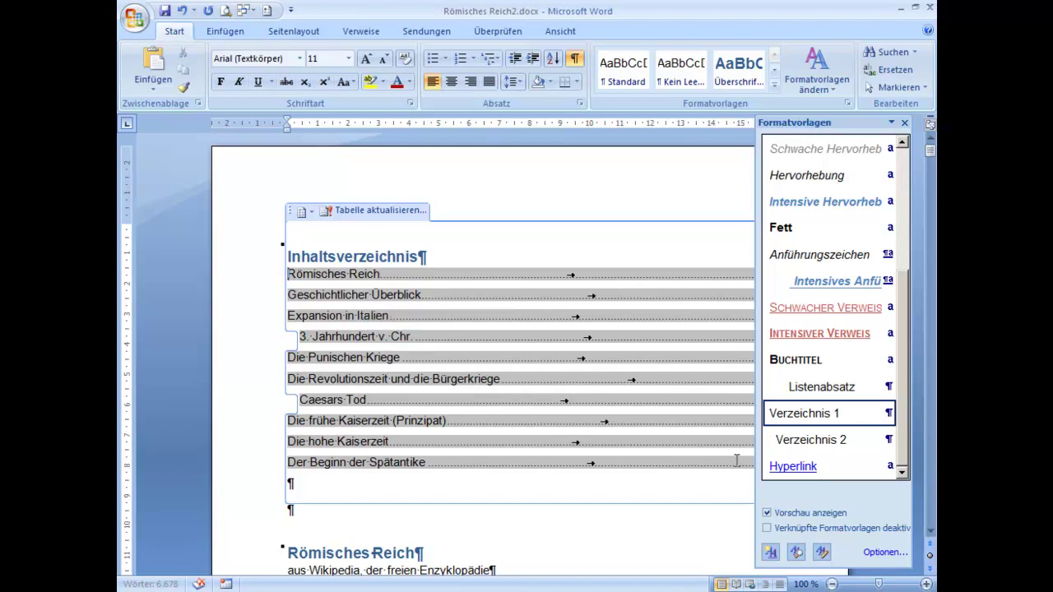
mouse_move(829, 413)
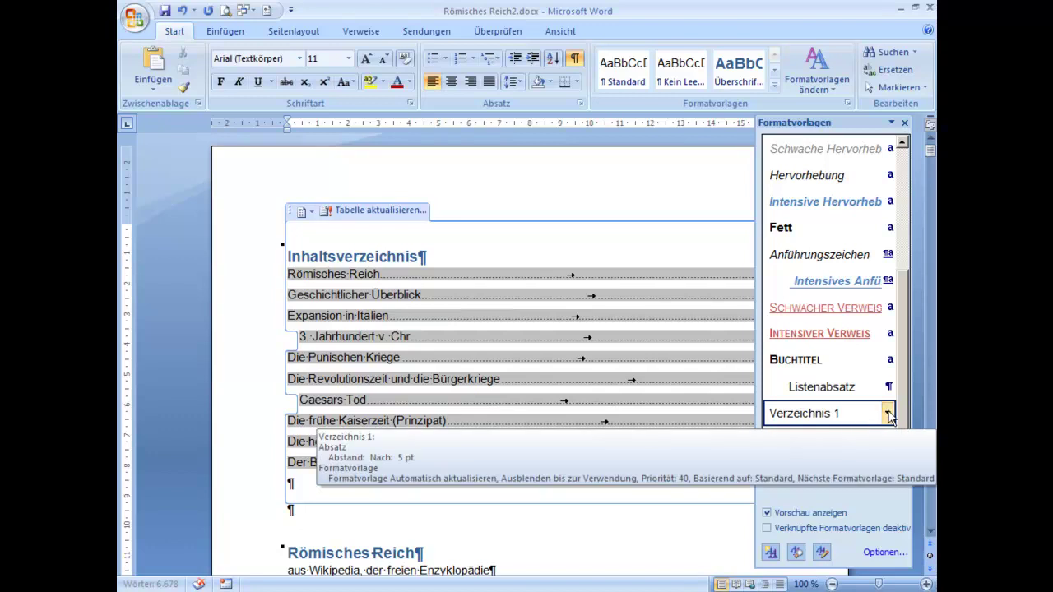
Change the Verzeichnis 1 style's font colour to Dunkelrot.
click(888, 414)
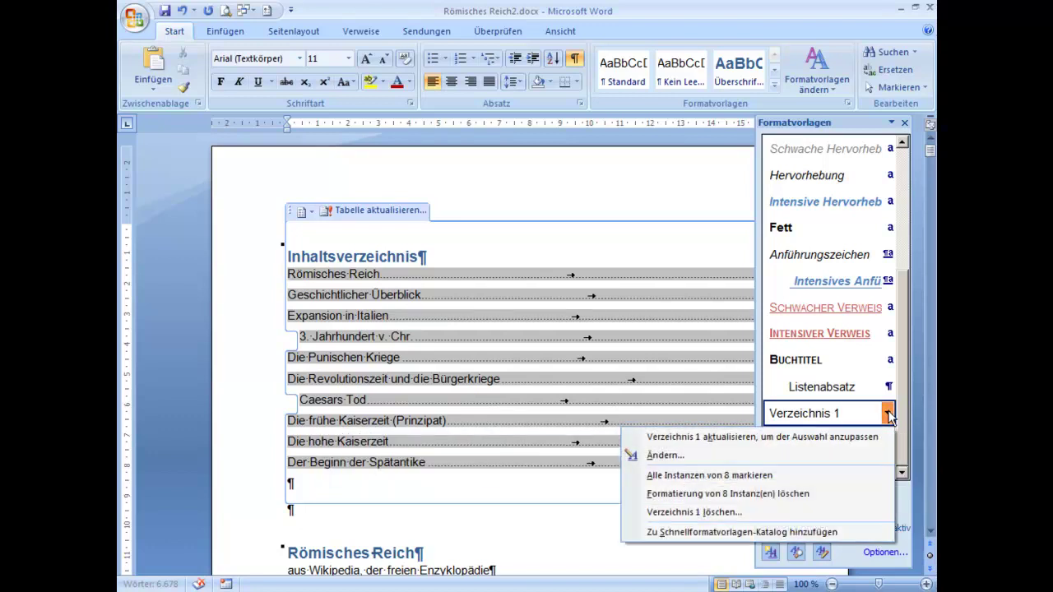
click(670, 455)
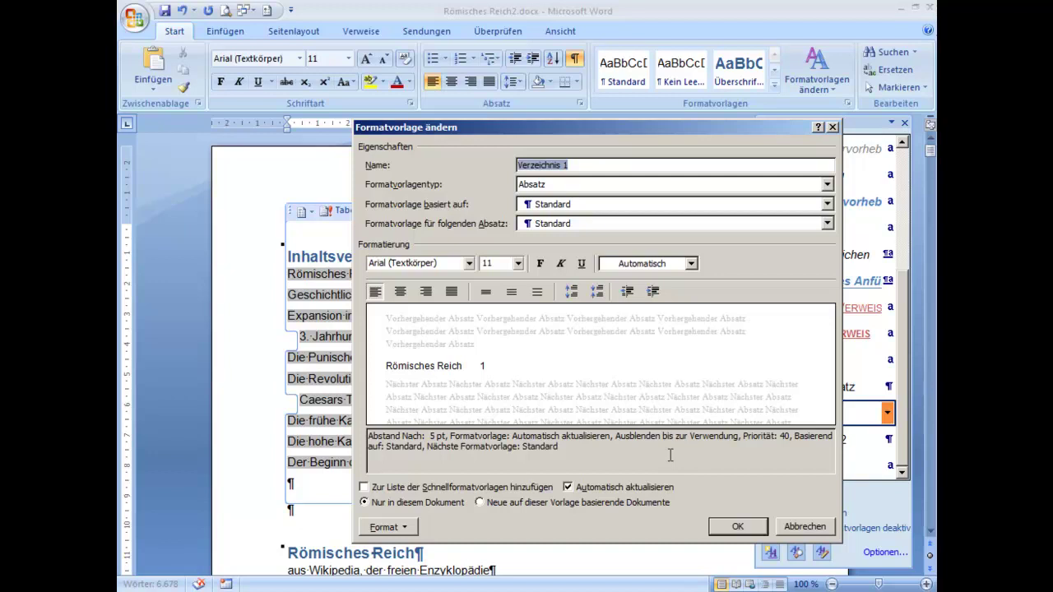
click(692, 264)
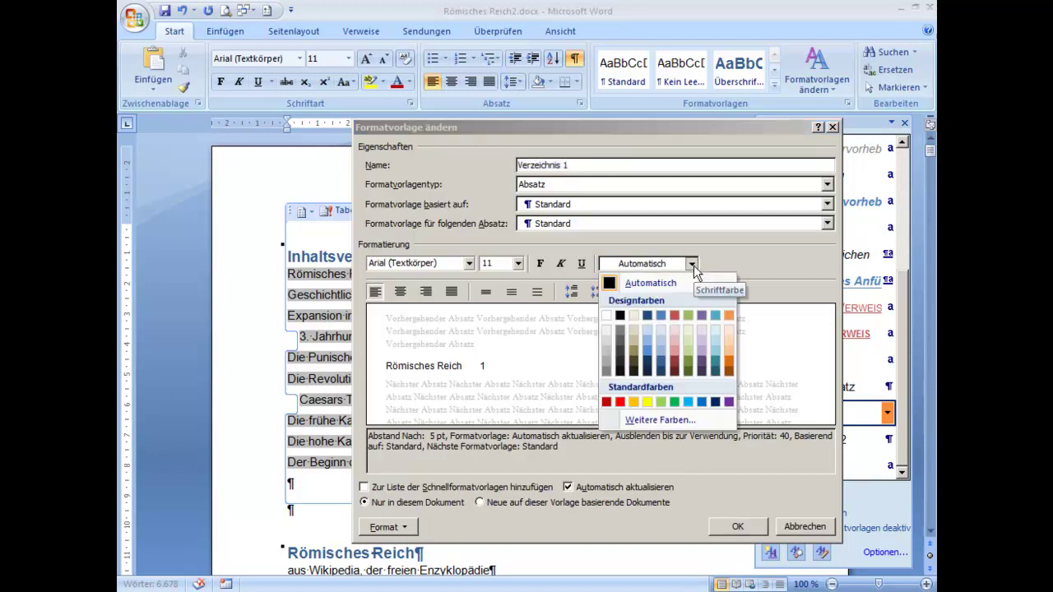
click(606, 401)
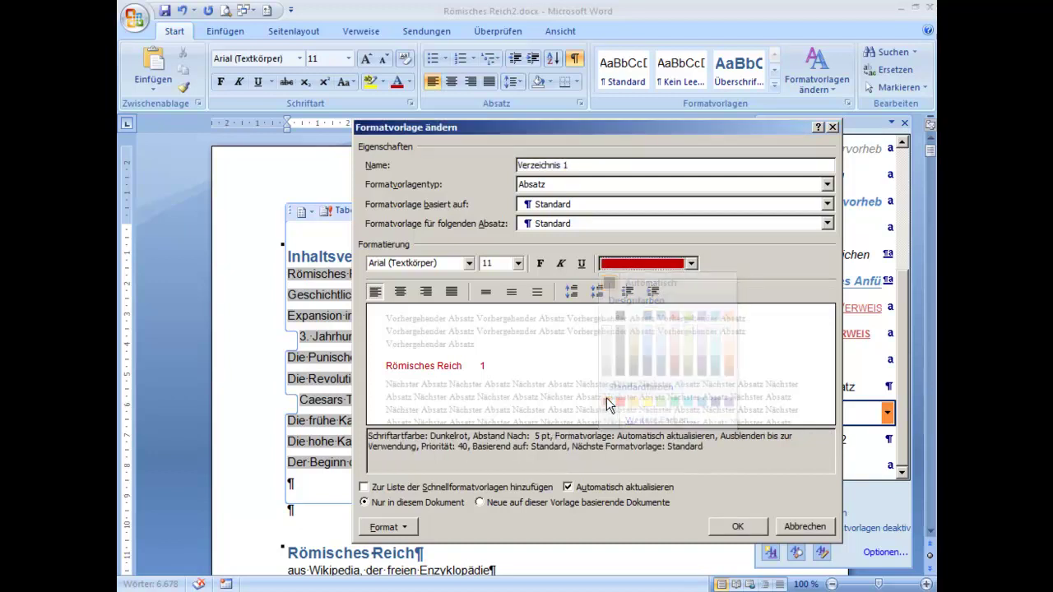
click(736, 526)
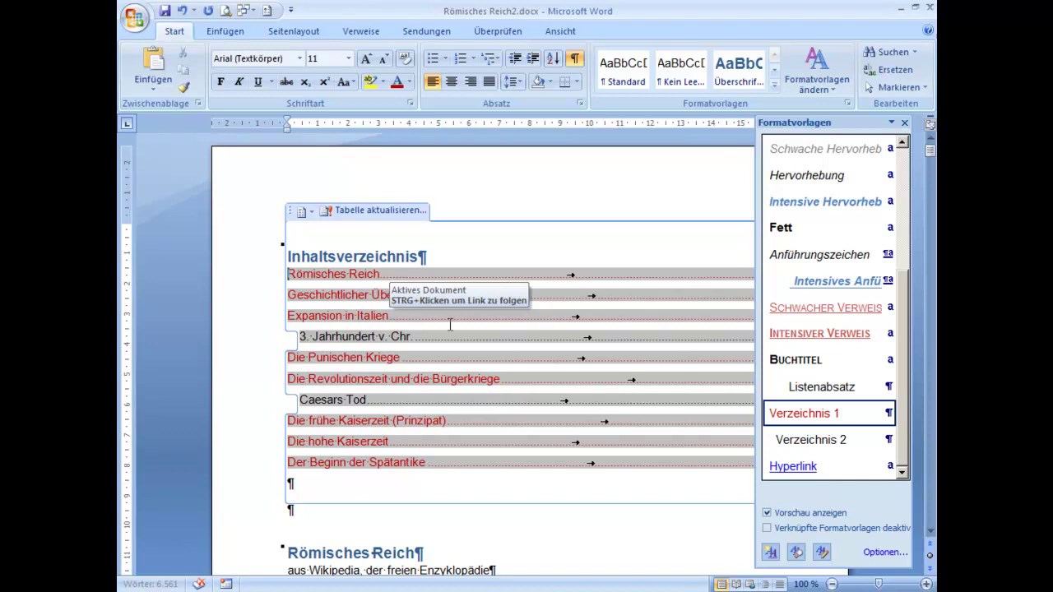
scroll(470, 550, down, 2)
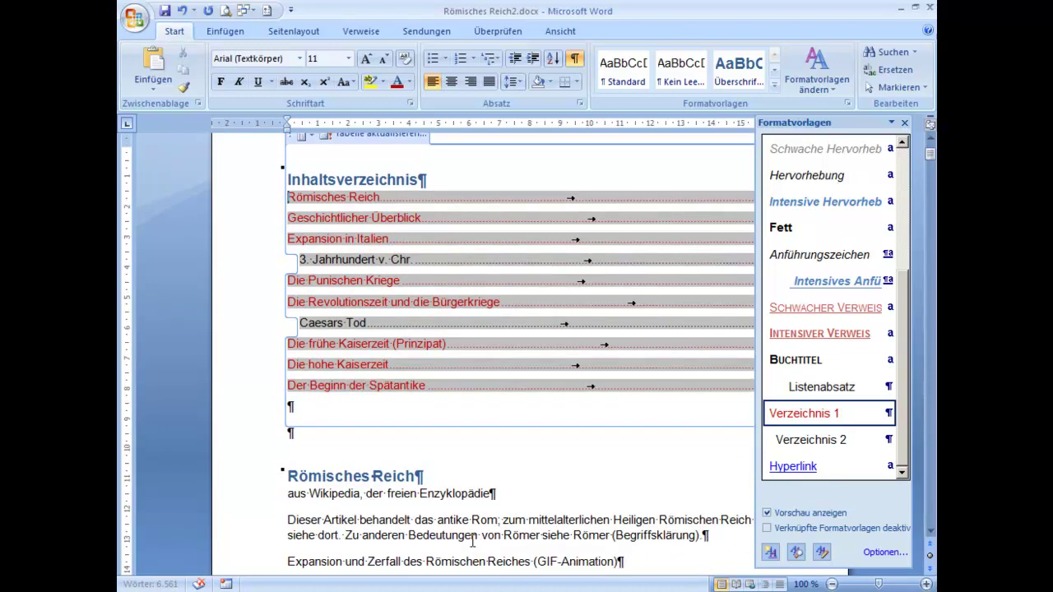
mouse_move(815, 413)
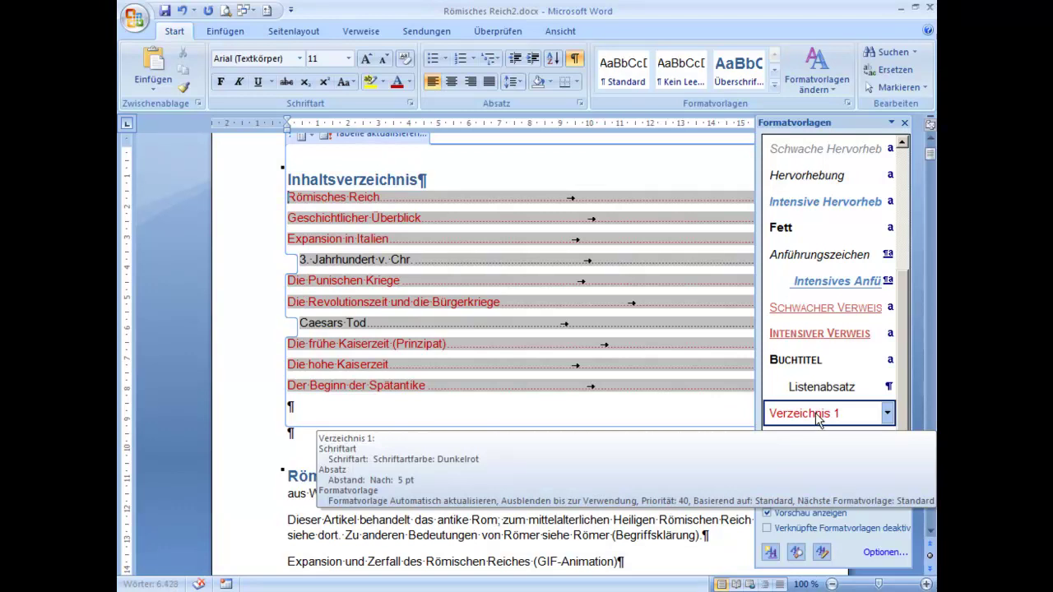
Open the Ändern dialog for the Verzeichnis 2 style and show its Format categories.
click(888, 440)
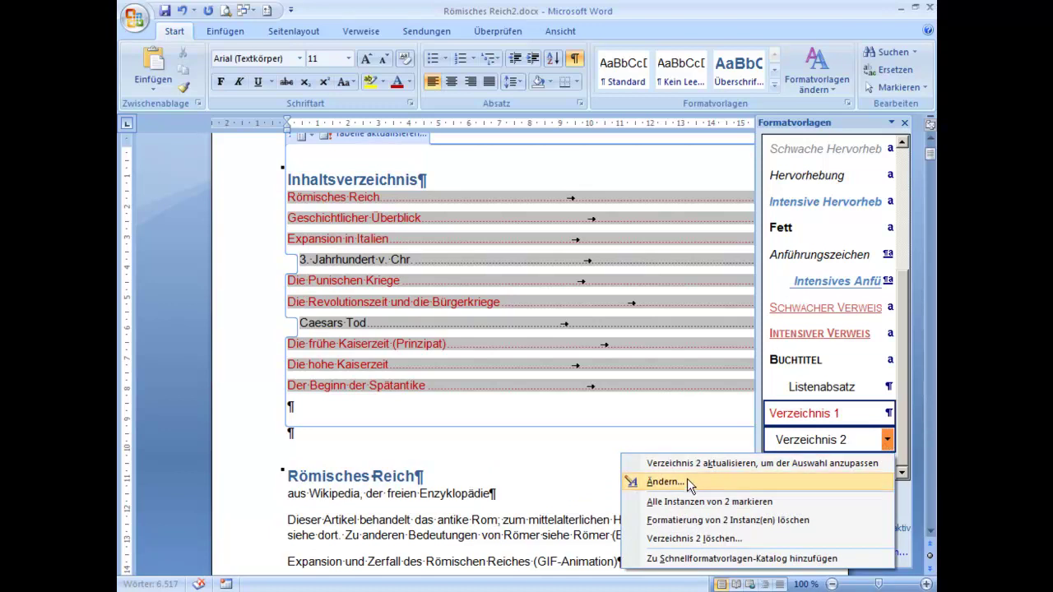
click(788, 487)
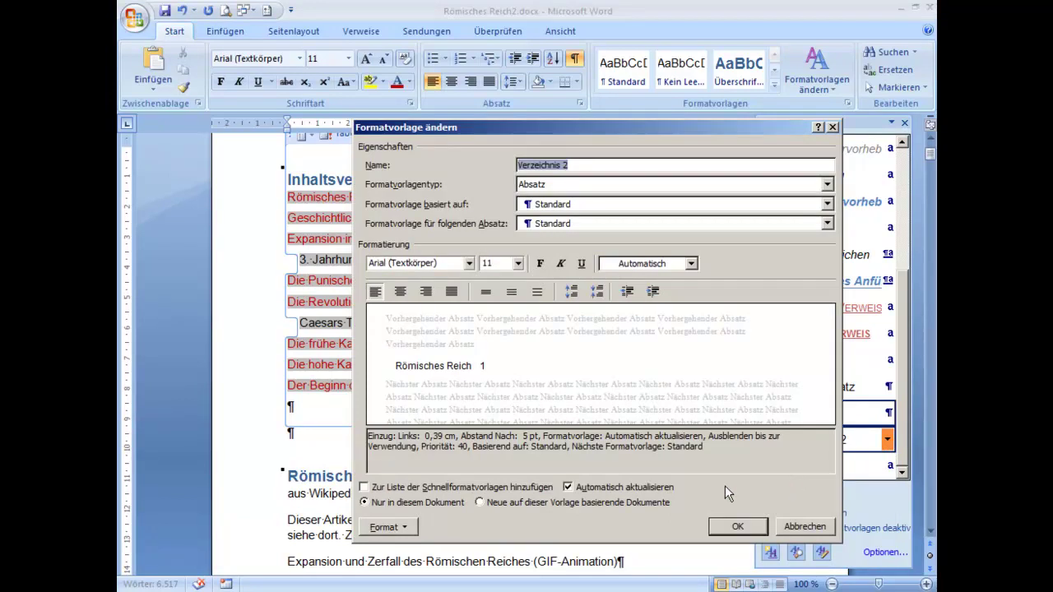
click(387, 527)
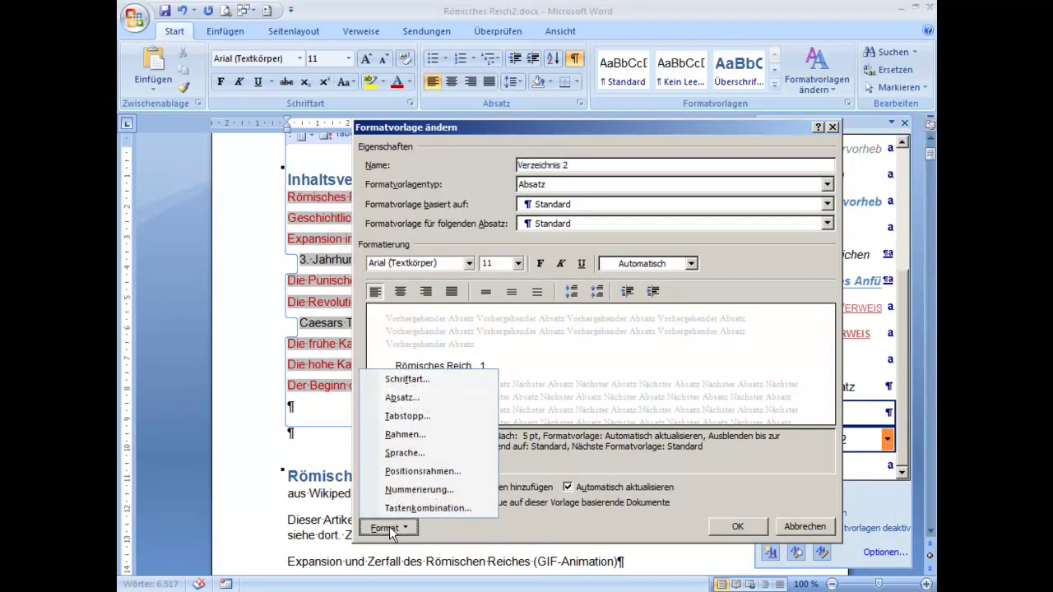
Set the Verzeichnis 2 style's left indent (Einzug Links) to 2 cm.
click(397, 396)
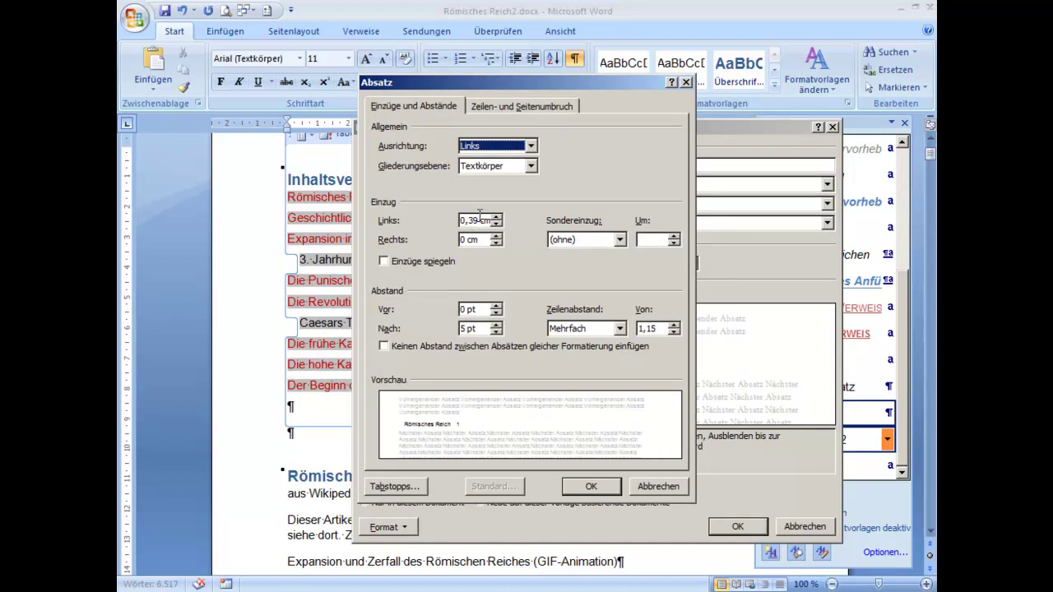
drag(479, 220, 438, 217)
text(2)
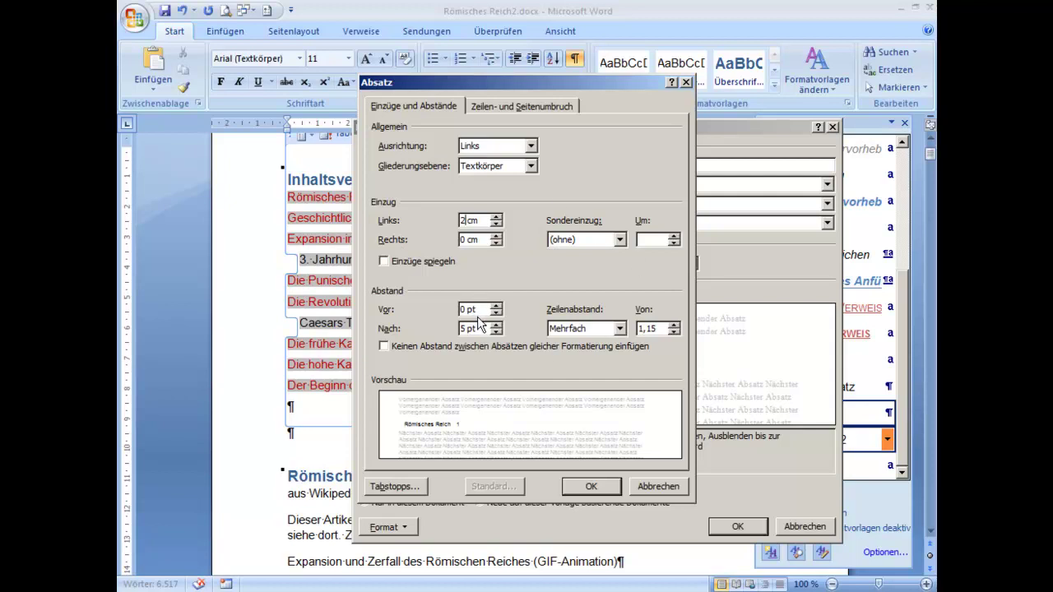
click(590, 487)
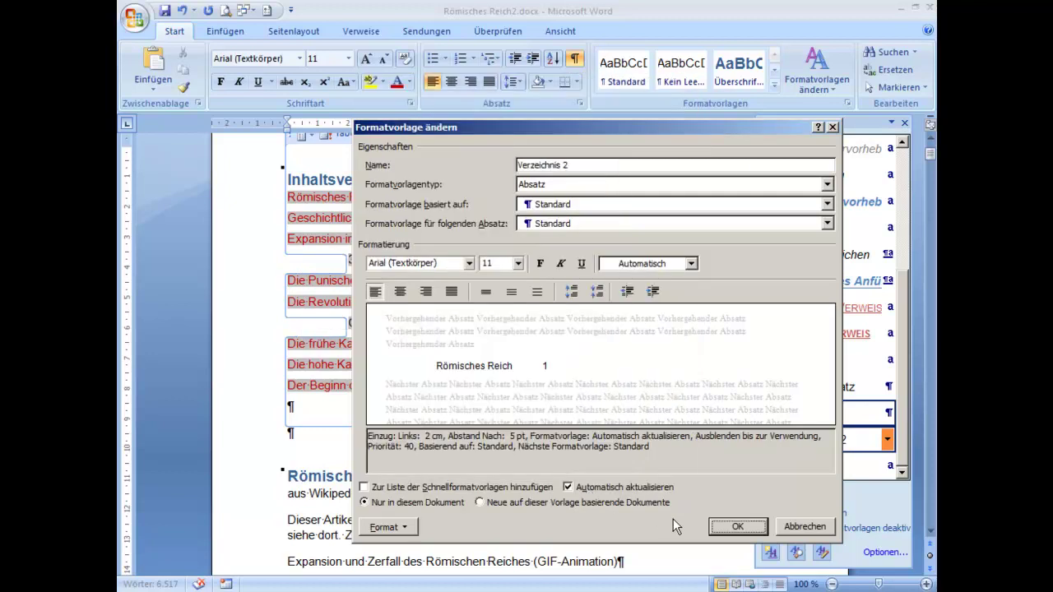
drag(650, 127, 704, 128)
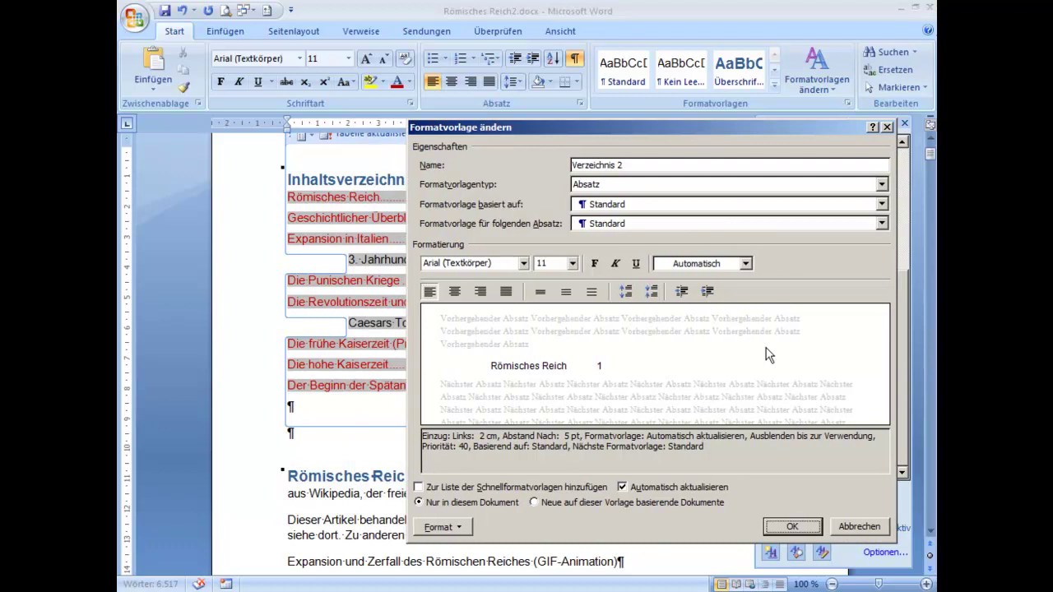
click(799, 530)
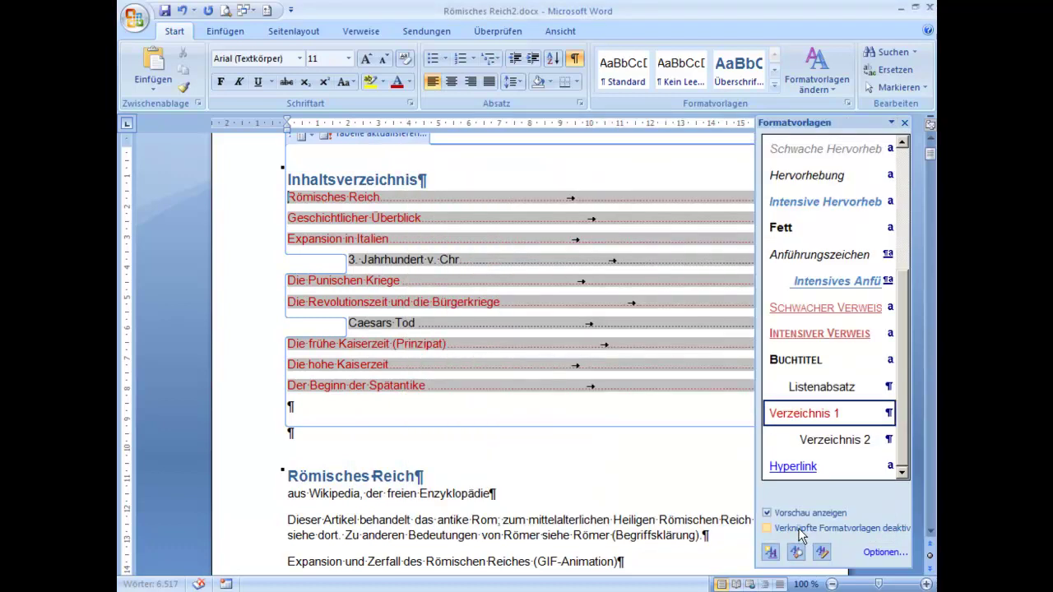